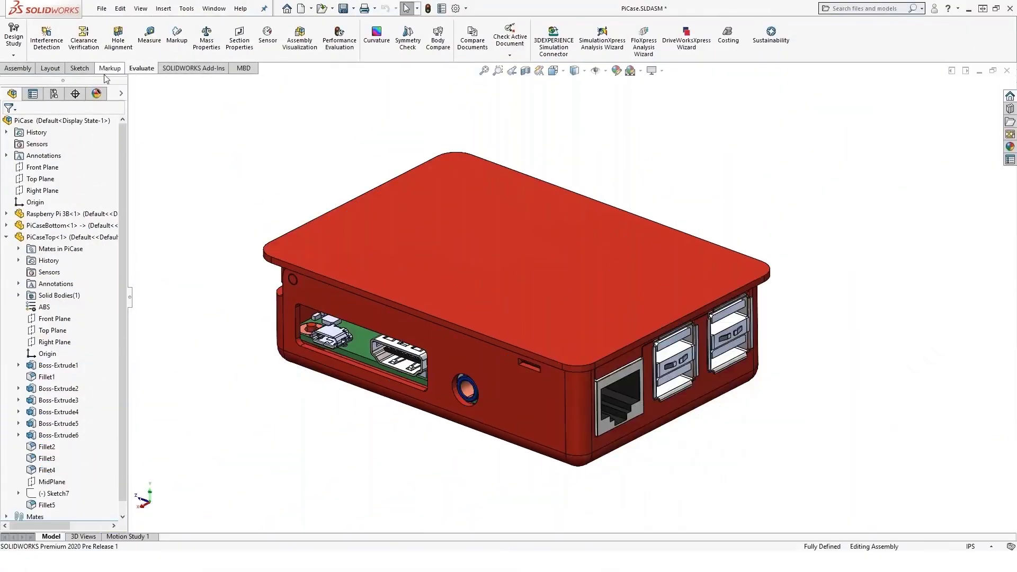
Launch the Measure tool for PiCase.SLDASM from the Tools > Evaluate submenu.
{"action": "left_click", "coordinate": [24, 69]}
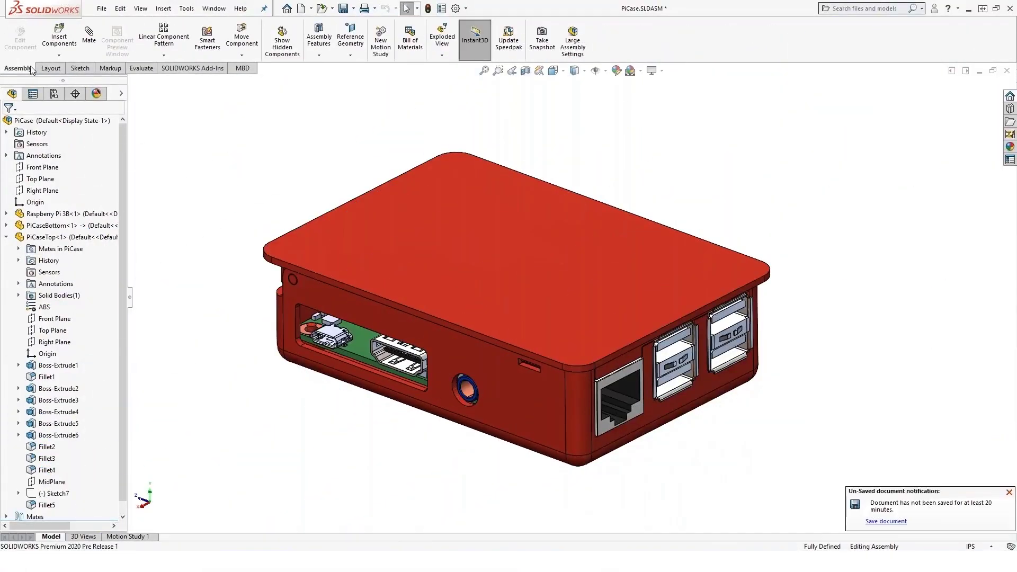
{"action": "left_click", "coordinate": [131, 68]}
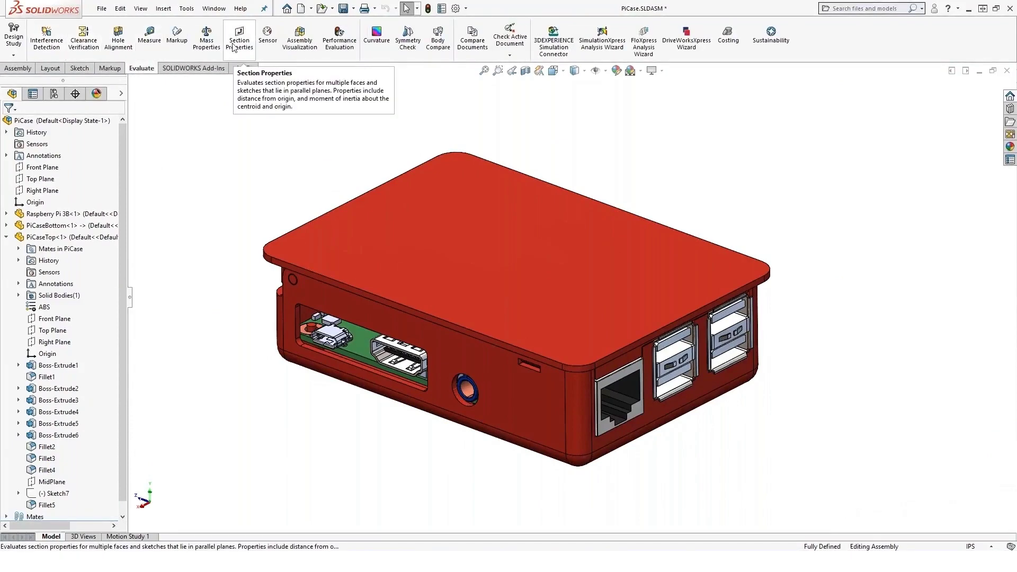
{"action": "left_click", "coordinate": [191, 9]}
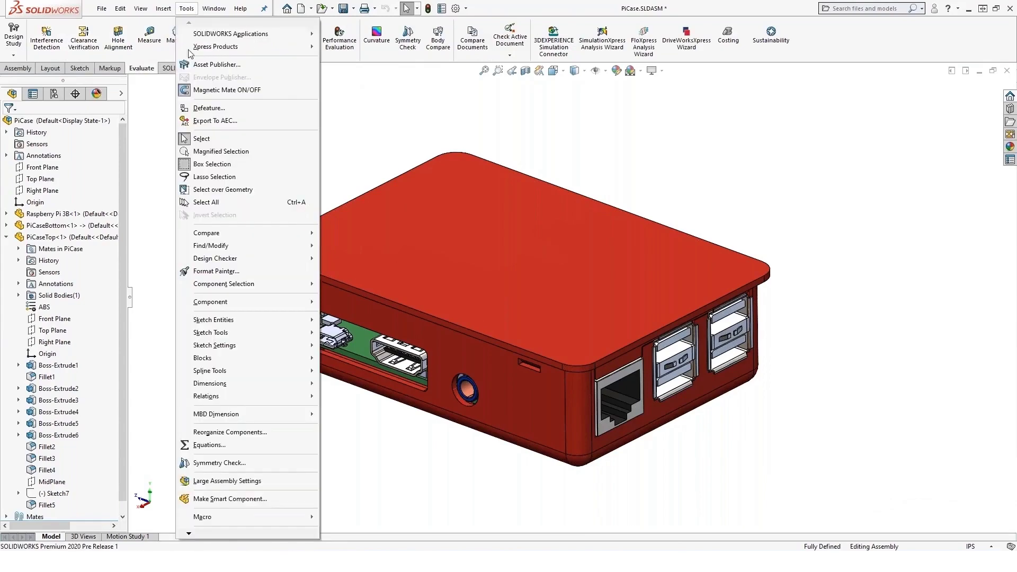
{"action": "mouse_move", "coordinate": [192, 534]}
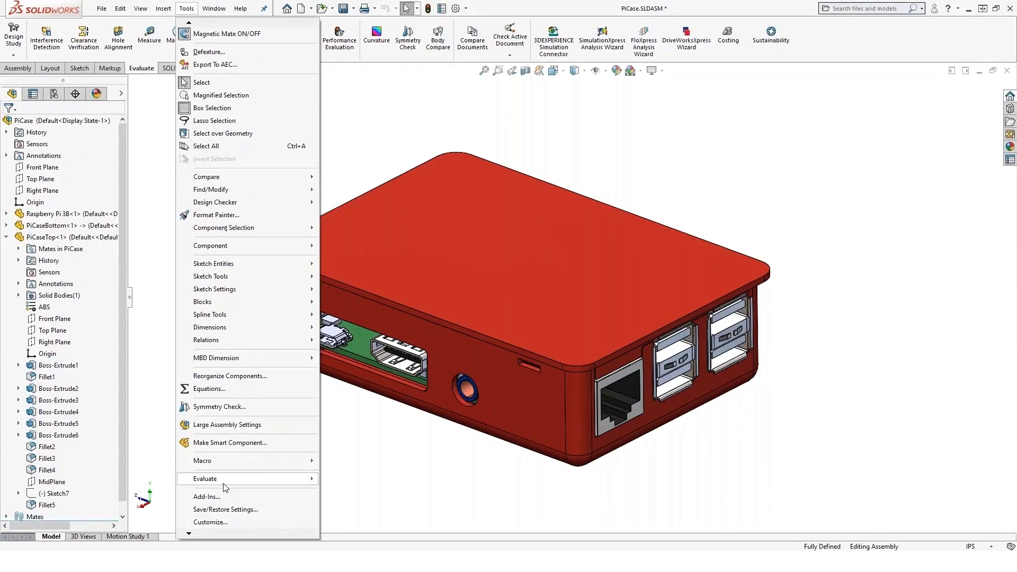
{"action": "mouse_move", "coordinate": [225, 487]}
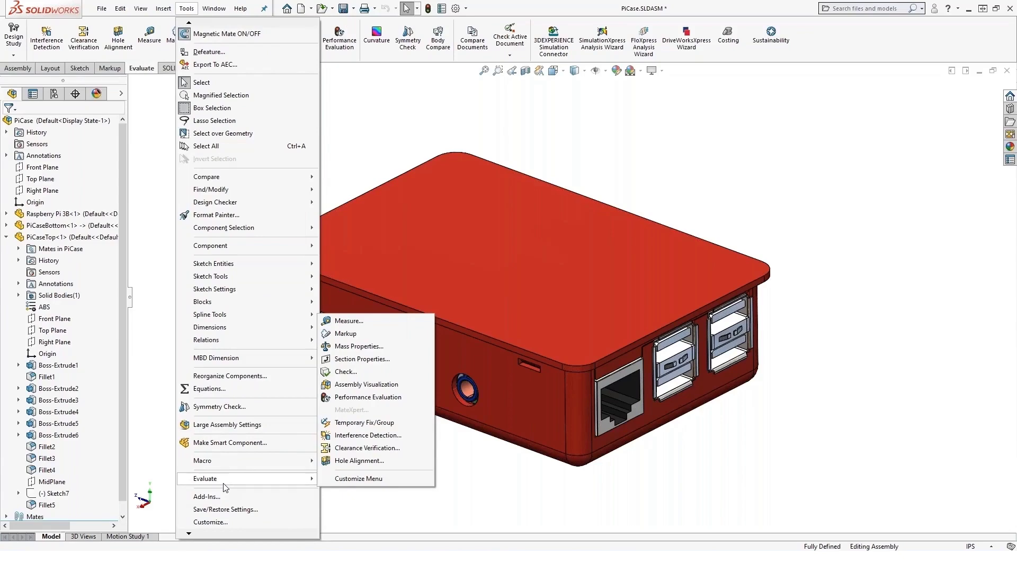
{"action": "left_click", "coordinate": [371, 321]}
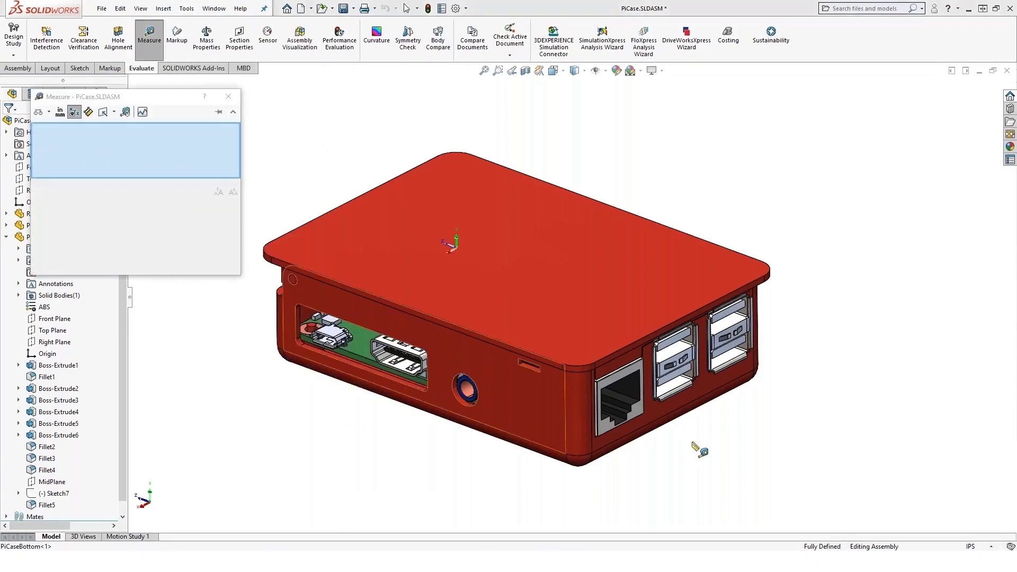
Measure the distance between two parallel faces of PiCaseBottom: 2.445in.
{"action": "left_click", "coordinate": [459, 357]}
{"action": "middle_click_drag", "start_coordinate": [699, 409], "coordinate": [486, 351]}
{"action": "left_click", "coordinate": [635, 317]}
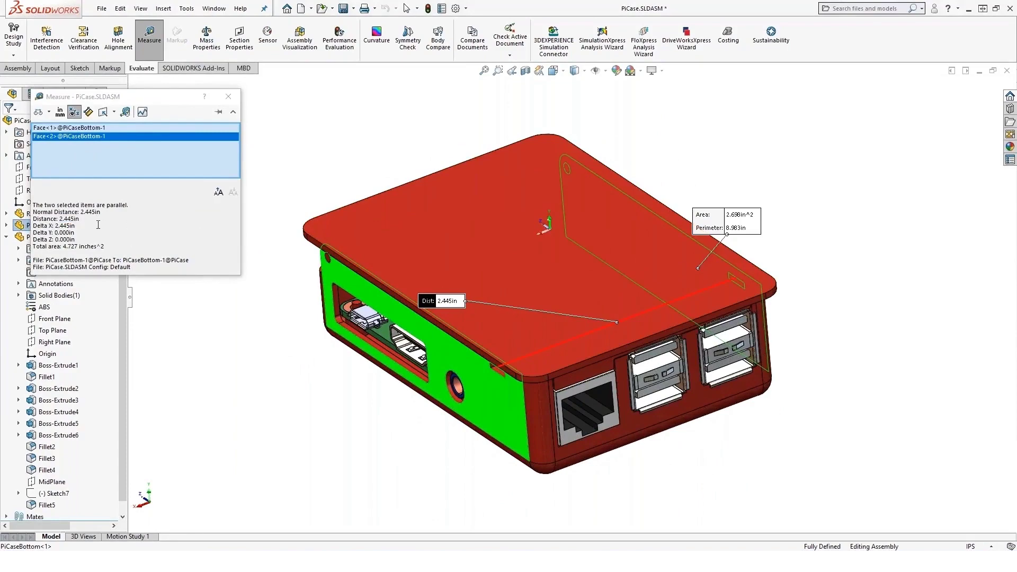
Clear the two measured faces from the Measure selection list.
{"action": "mouse_move", "coordinate": [78, 227]}
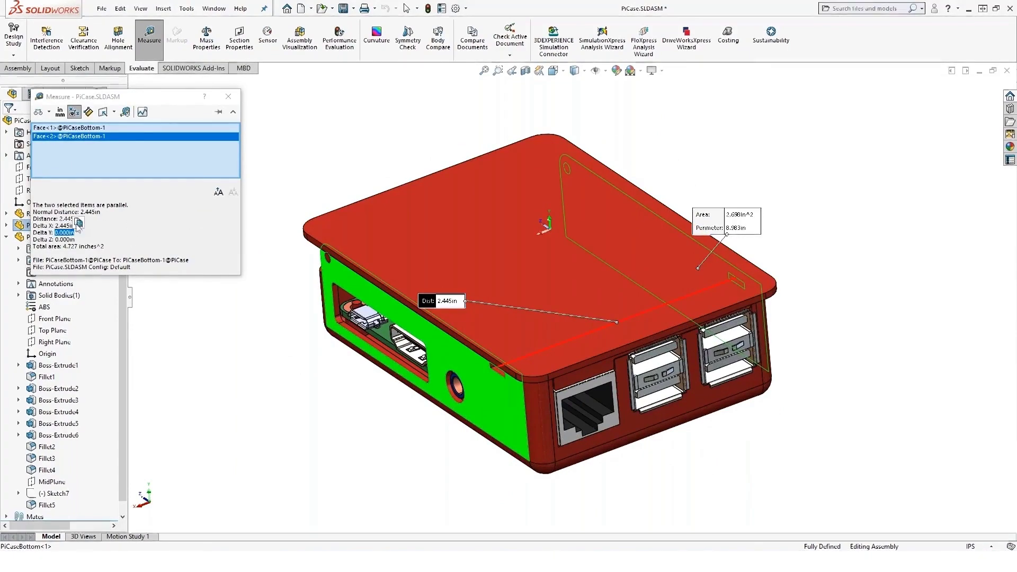
{"action": "mouse_move", "coordinate": [60, 244]}
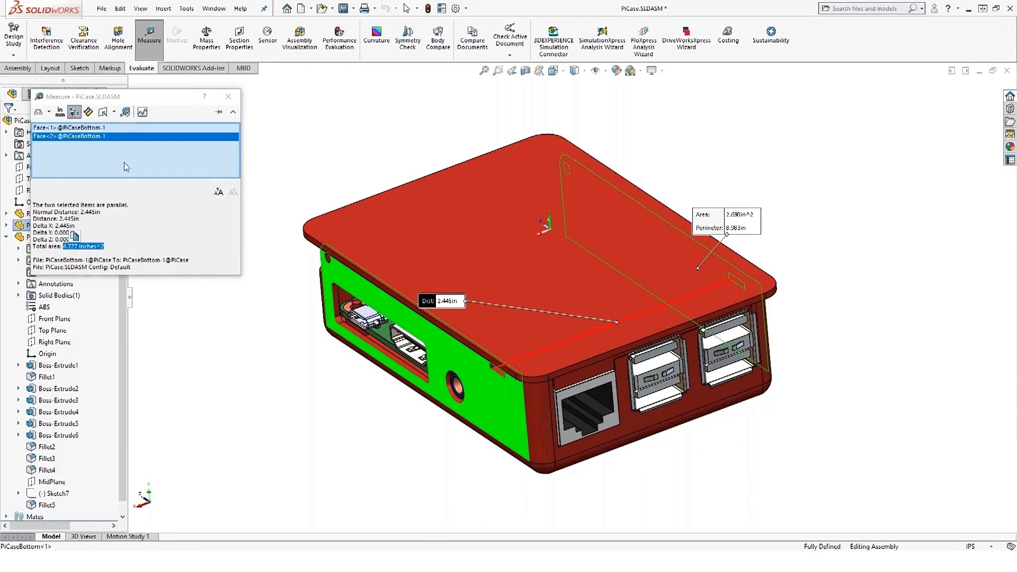
{"action": "right_click", "coordinate": [101, 154]}
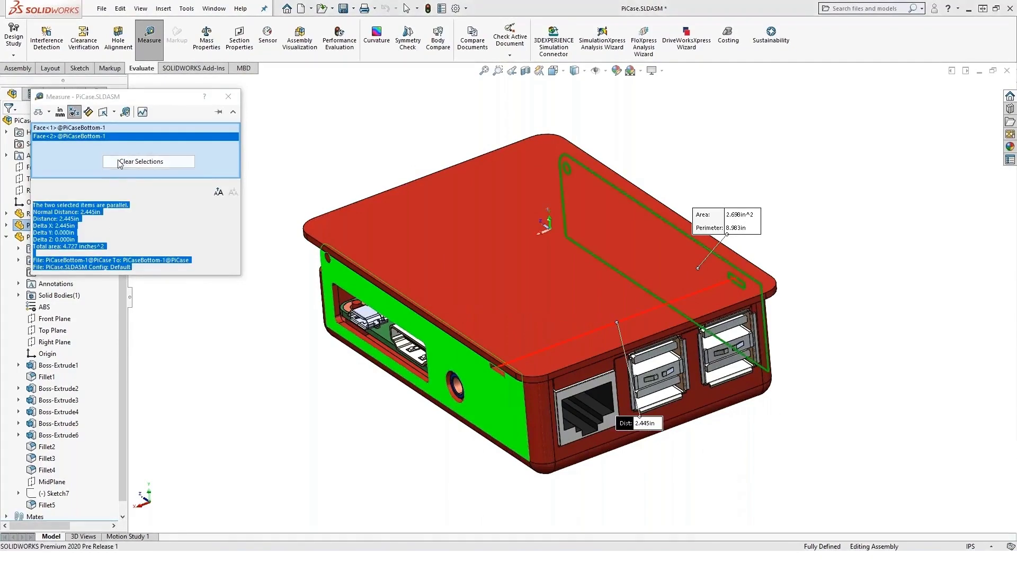
{"action": "left_click", "coordinate": [116, 161]}
Measure the 0.850in vertical case edge and its 3.210in centre distance to an arc, then clear them.
{"action": "left_click", "coordinate": [528, 431]}
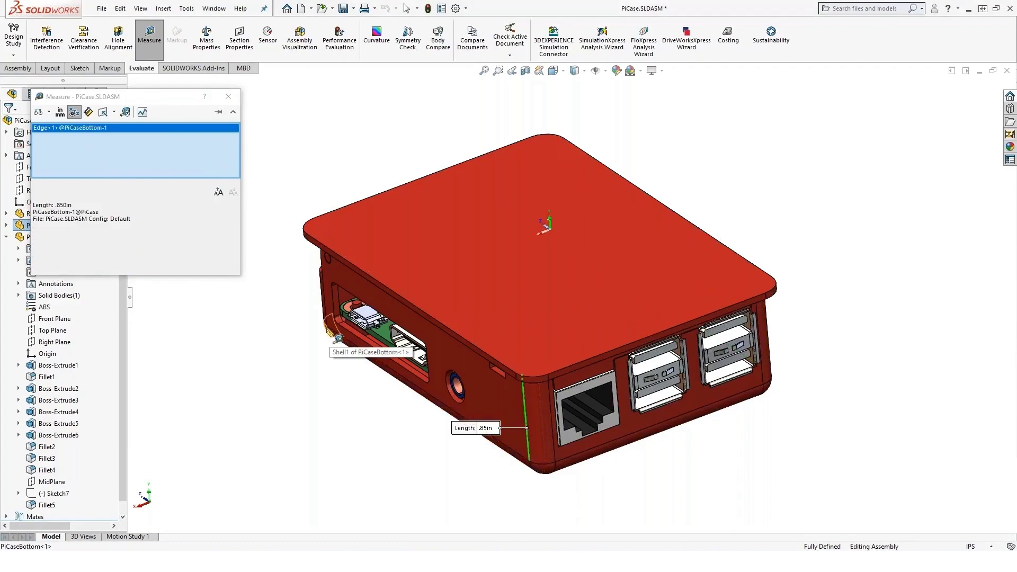
{"action": "scroll", "coordinate": [332, 334], "scroll_direction": "down", "scroll_amount": 4}
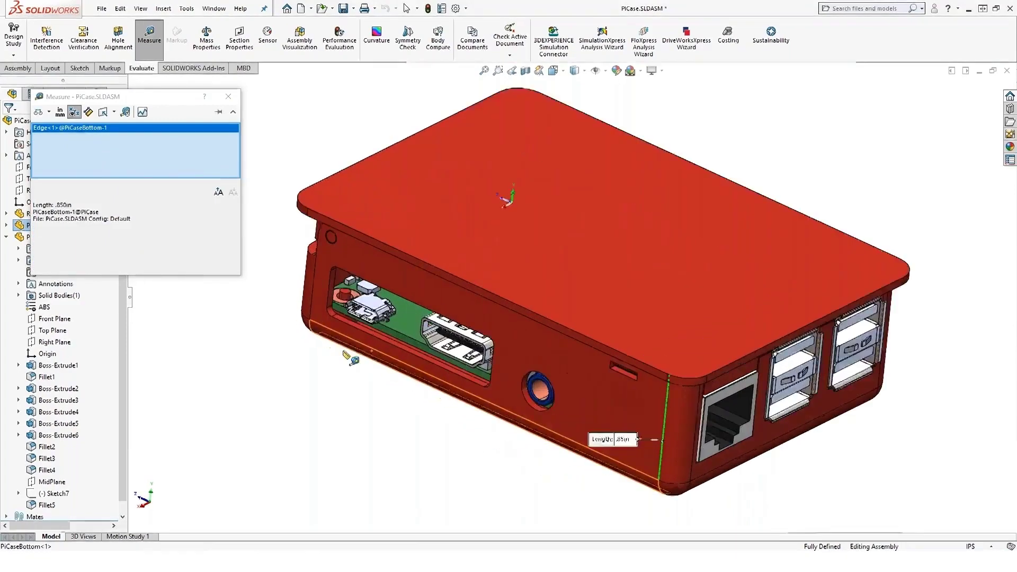
{"action": "scroll", "coordinate": [347, 357], "scroll_direction": "down", "scroll_amount": 3}
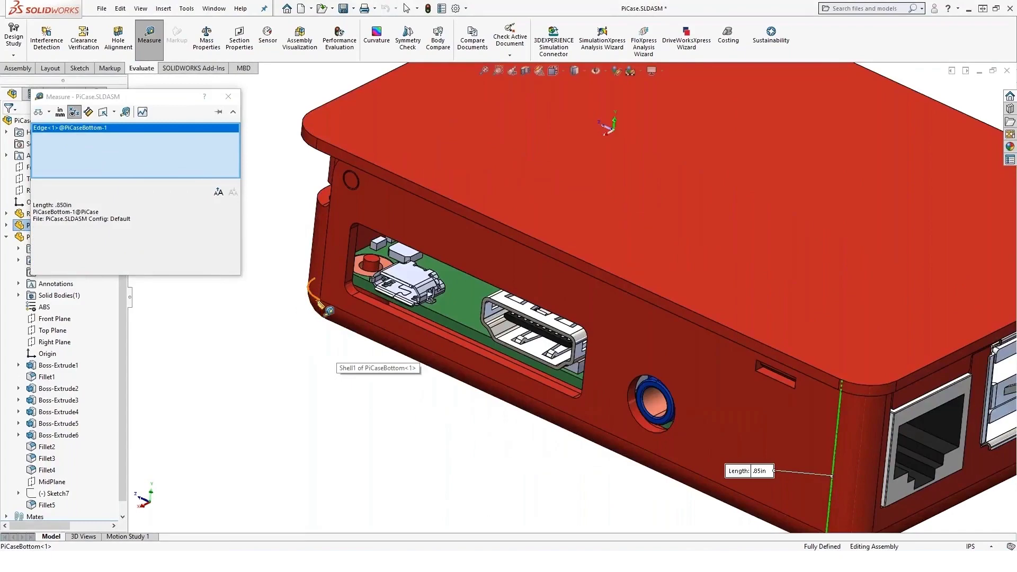
{"action": "left_click", "coordinate": [318, 302]}
{"action": "scroll", "coordinate": [371, 373], "scroll_direction": "up", "scroll_amount": 2}
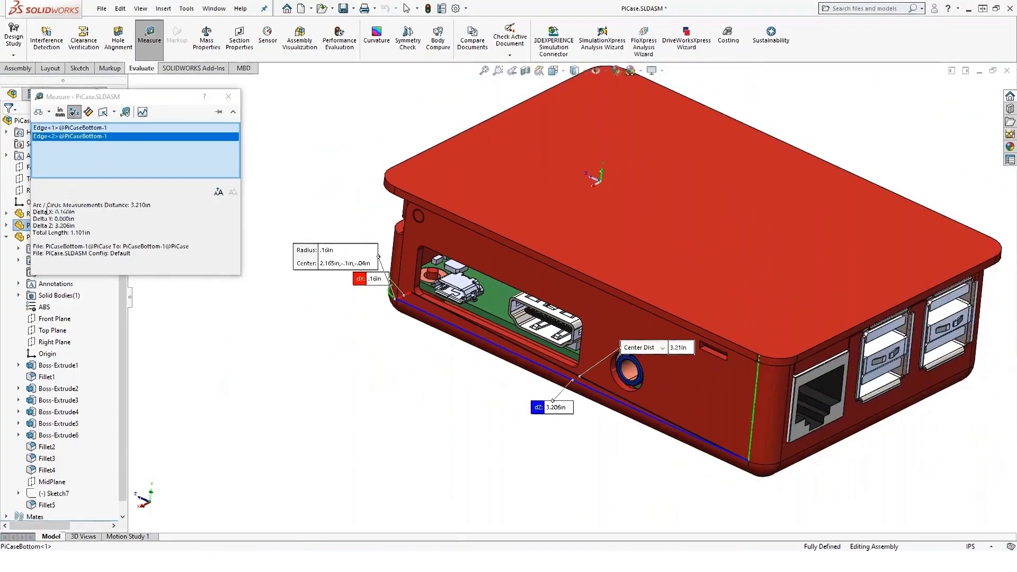
{"action": "double_click", "coordinate": [65, 218]}
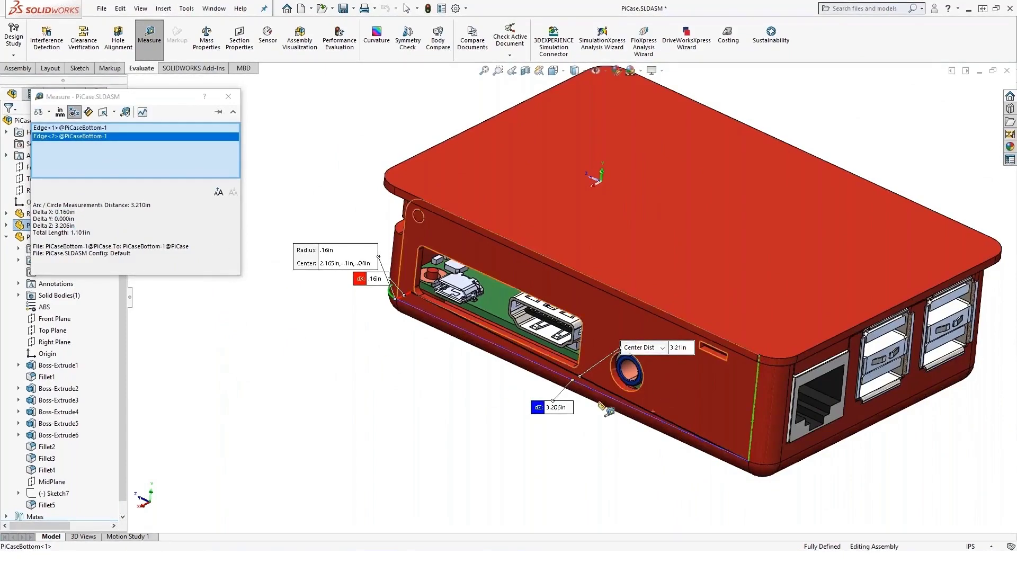
{"action": "right_click", "coordinate": [107, 162]}
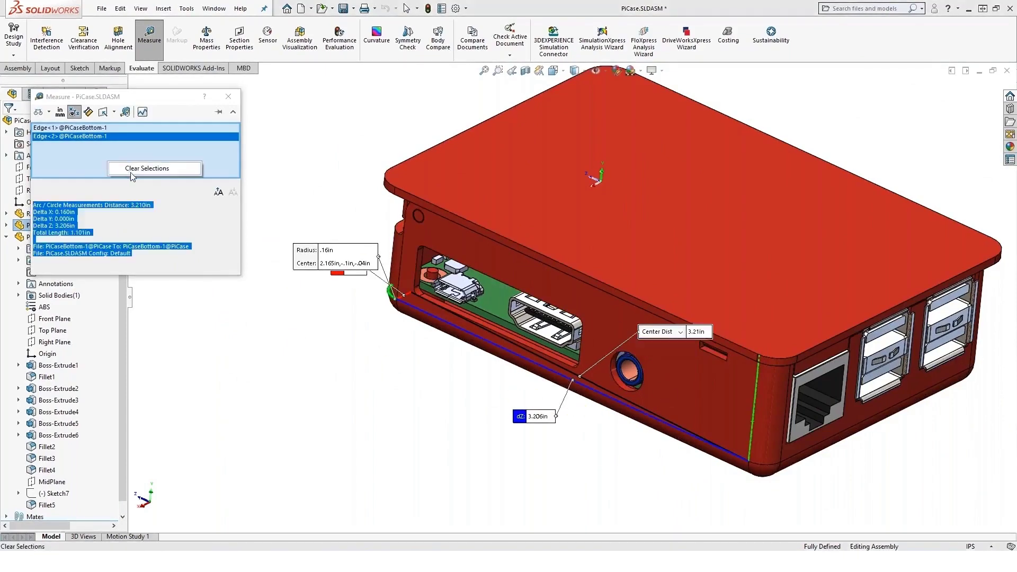
{"action": "left_click", "coordinate": [146, 167]}
Measure a small Raspberry Pi arc edge: arc length 0.371in, chord length 0.236in.
{"action": "scroll", "coordinate": [403, 325], "scroll_direction": "down", "scroll_amount": 3}
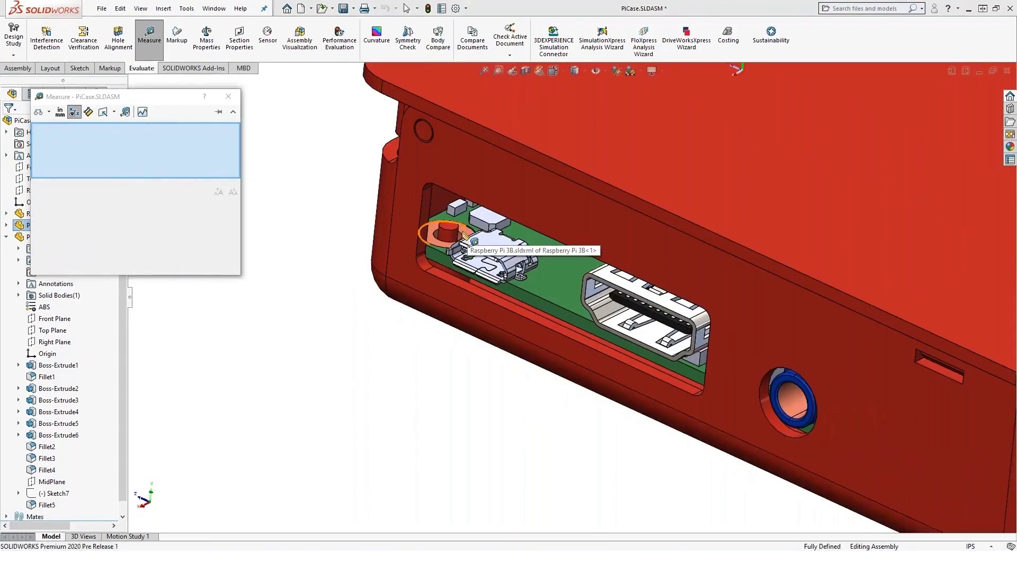
{"action": "left_click", "coordinate": [462, 229]}
{"action": "scroll", "coordinate": [466, 243], "scroll_direction": "up", "scroll_amount": 3}
Measure the 1.812in distance from the Raspberry Pi edge to a point on the board.
{"action": "scroll", "coordinate": [476, 265], "scroll_direction": "down", "scroll_amount": 4}
{"action": "middle_click_drag", "start_coordinate": [572, 306], "coordinate": [614, 260]}
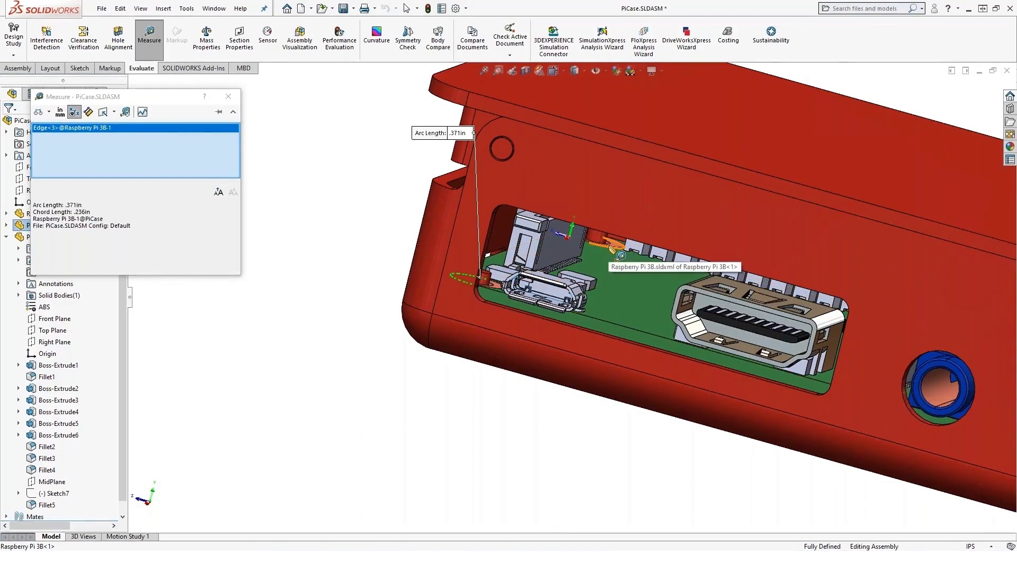
{"action": "left_click", "coordinate": [611, 245]}
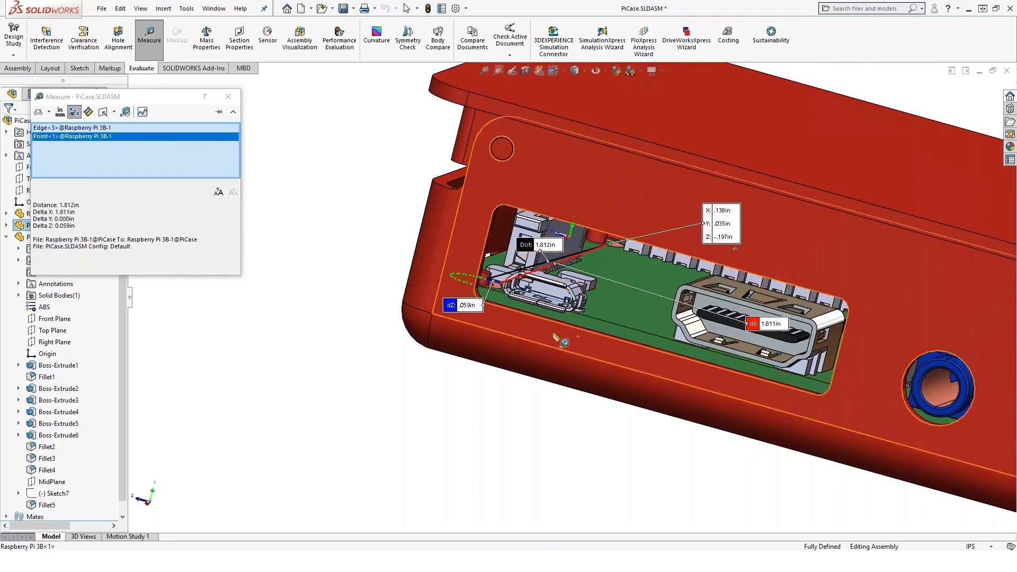
Look over the arc-condition options, then clear all measured items and callouts.
{"action": "left_click", "coordinate": [49, 112]}
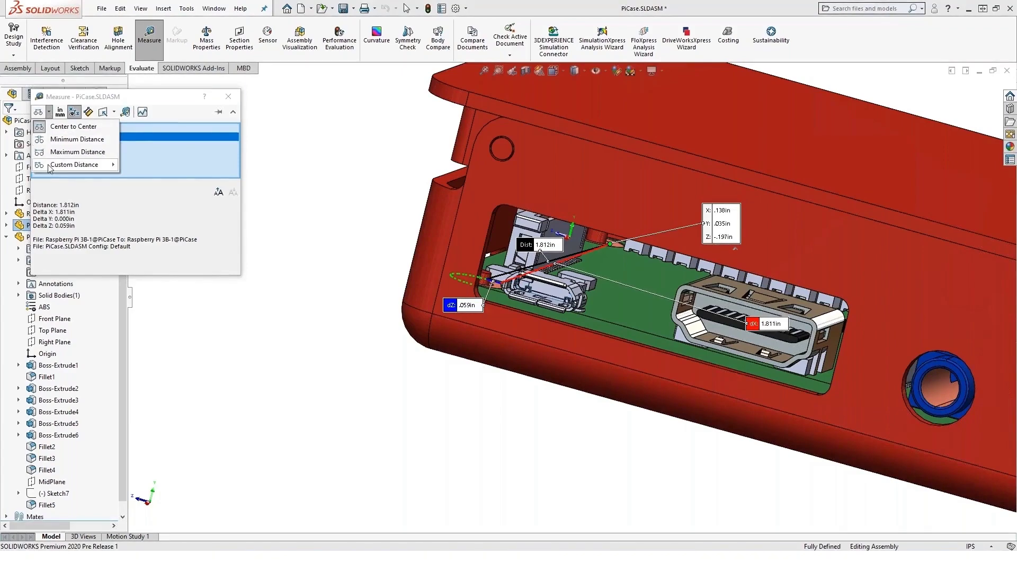
{"action": "mouse_move", "coordinate": [51, 169]}
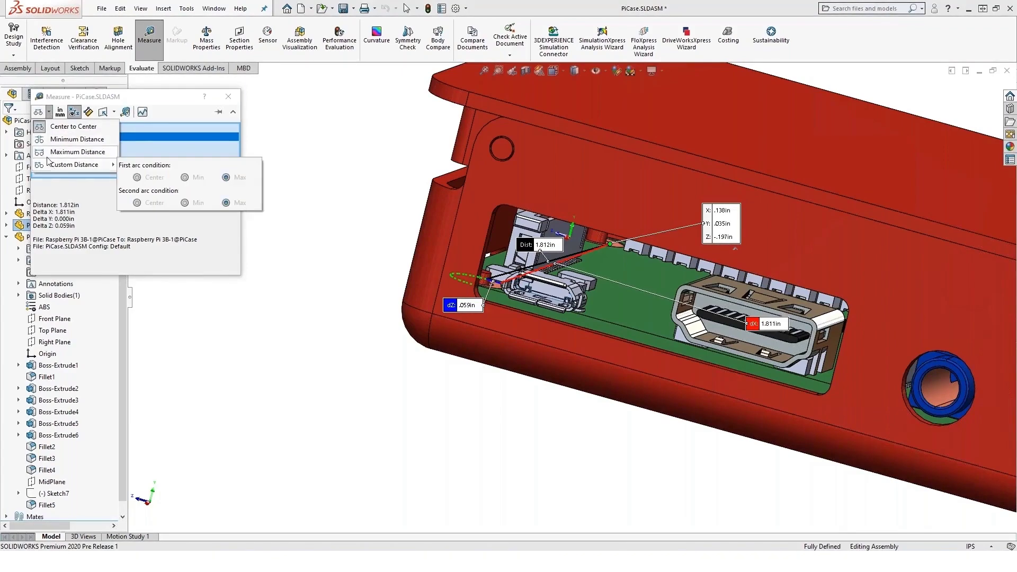
{"action": "left_click", "coordinate": [178, 102]}
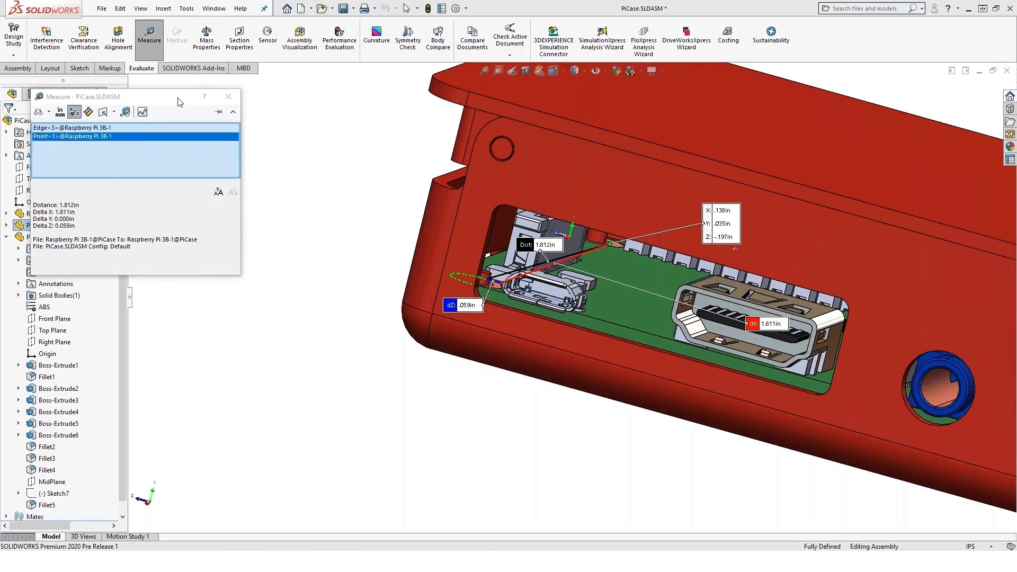
{"action": "right_click", "coordinate": [138, 137]}
{"action": "left_click", "coordinate": [141, 171]}
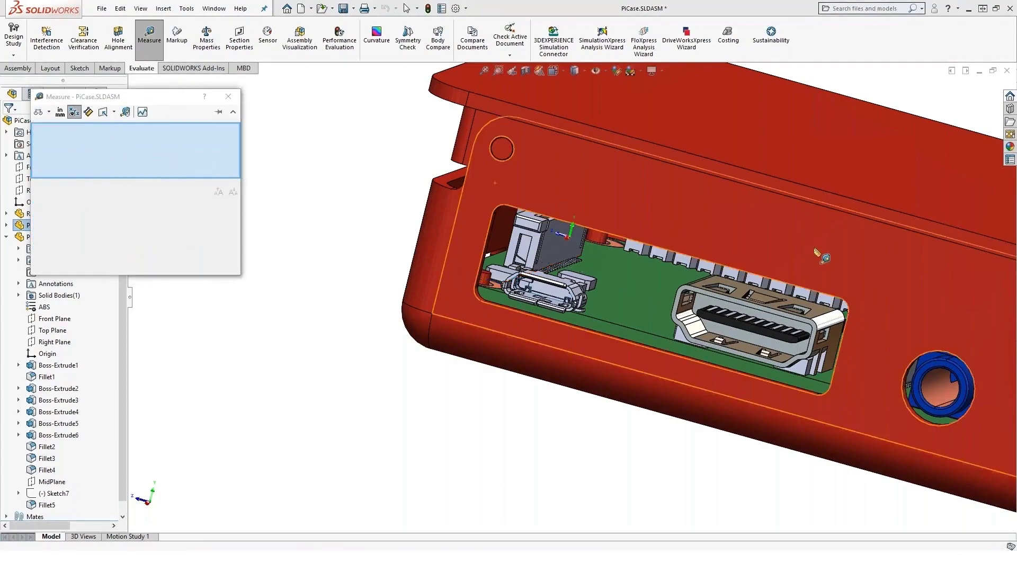
Fit the whole case in view and close the Measure dialog.
{"action": "key", "text": "f"}
{"action": "left_click", "coordinate": [227, 97]}
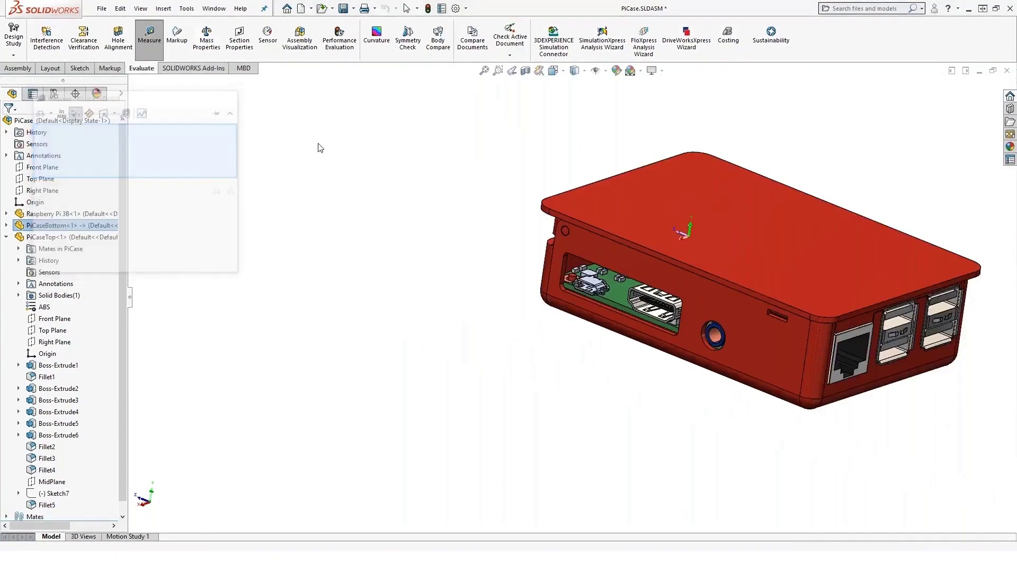
{"action": "scroll", "coordinate": [852, 370], "scroll_direction": "down", "scroll_amount": 2}
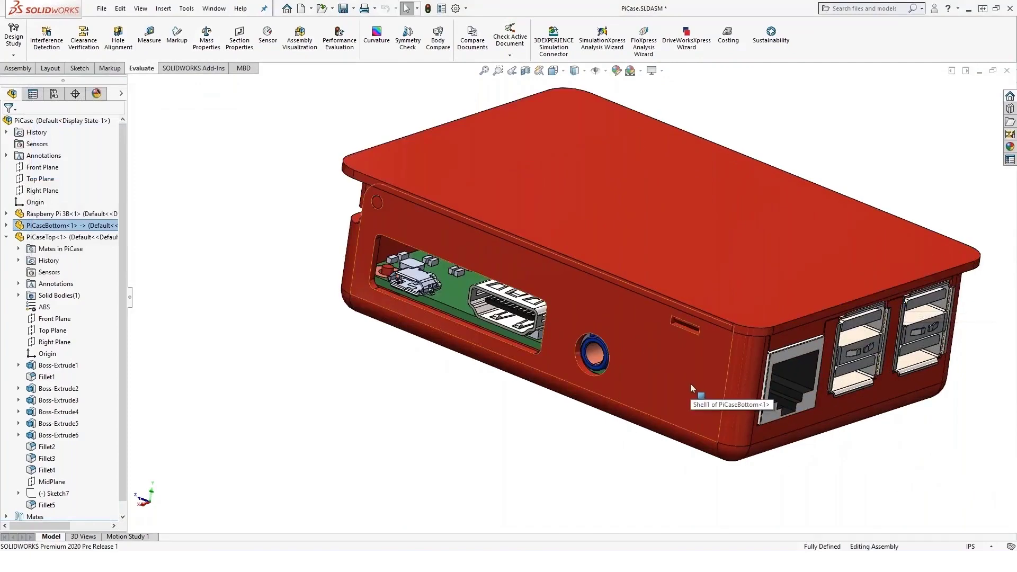
Select the case bottom's USB/Ethernet end face and read its 2.445in Normal Distance.
{"action": "middle_click_drag", "start_coordinate": [688, 382], "coordinate": [764, 329]}
{"action": "left_click", "coordinate": [764, 328]}
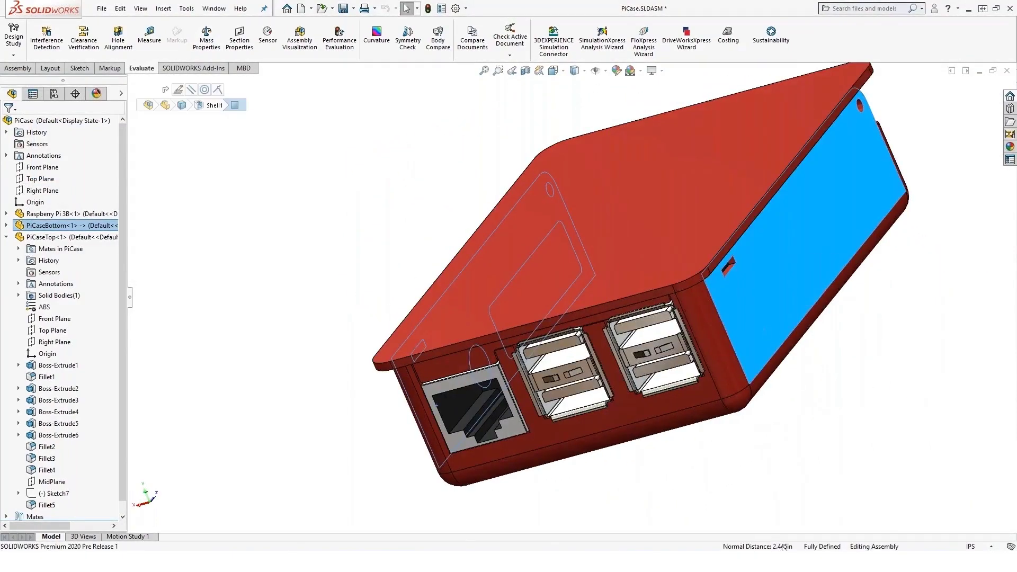
{"action": "key", "text": "super+plus"}
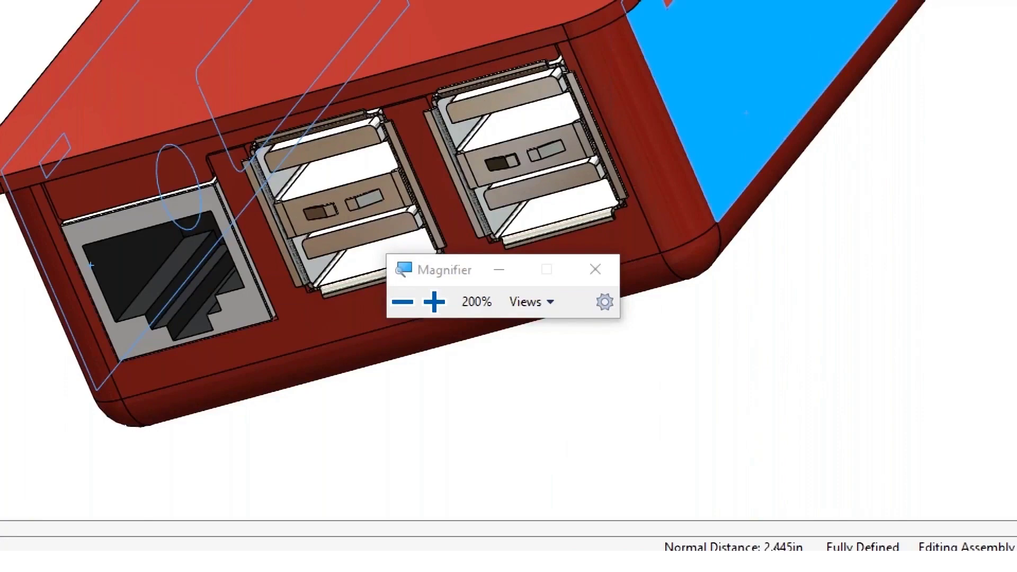
{"action": "key", "text": "super+Escape"}
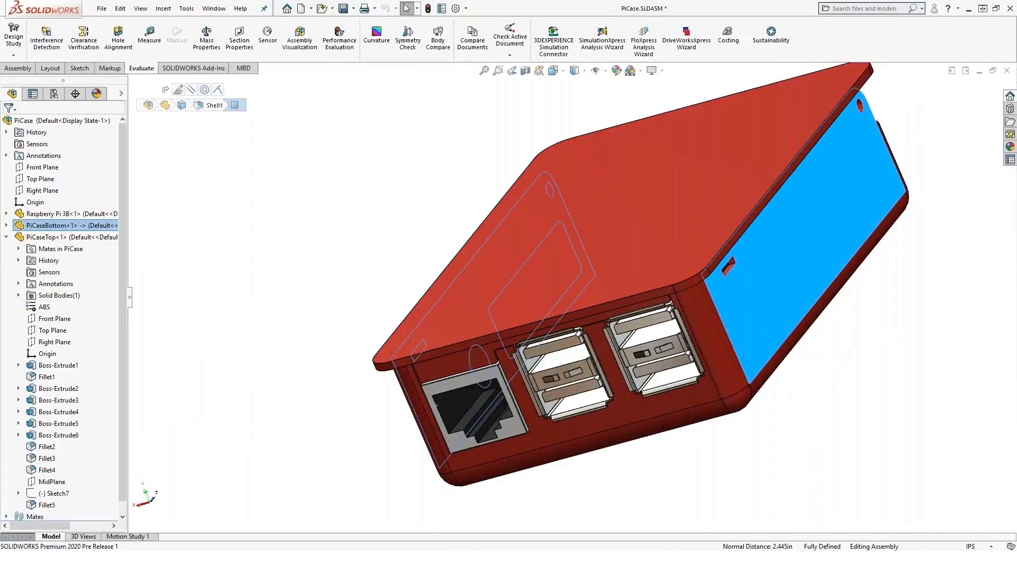
Read the .85in length of a case edge in the status bar, then deselect it.
{"action": "left_click", "coordinate": [765, 490]}
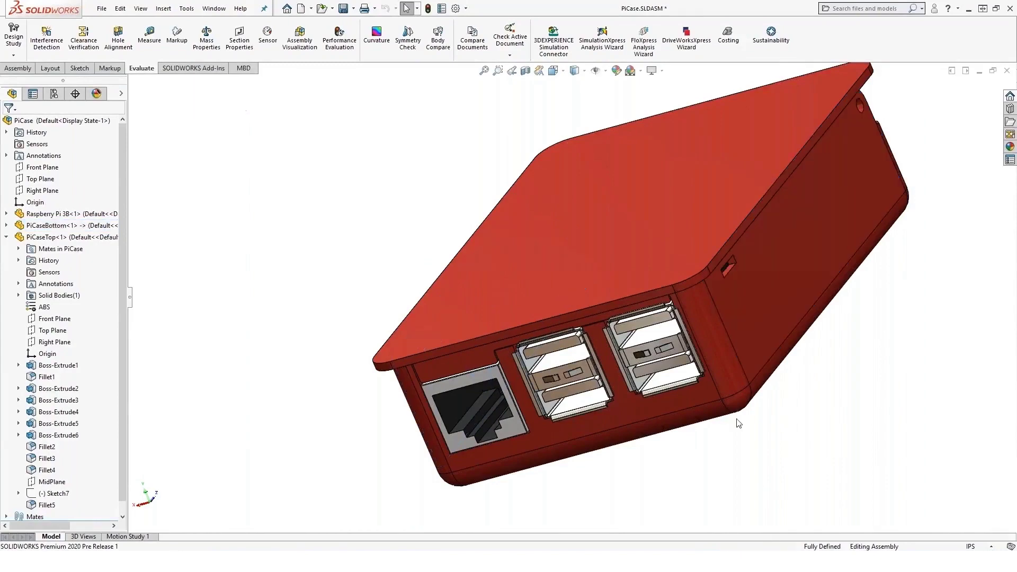
{"action": "left_click", "coordinate": [718, 393]}
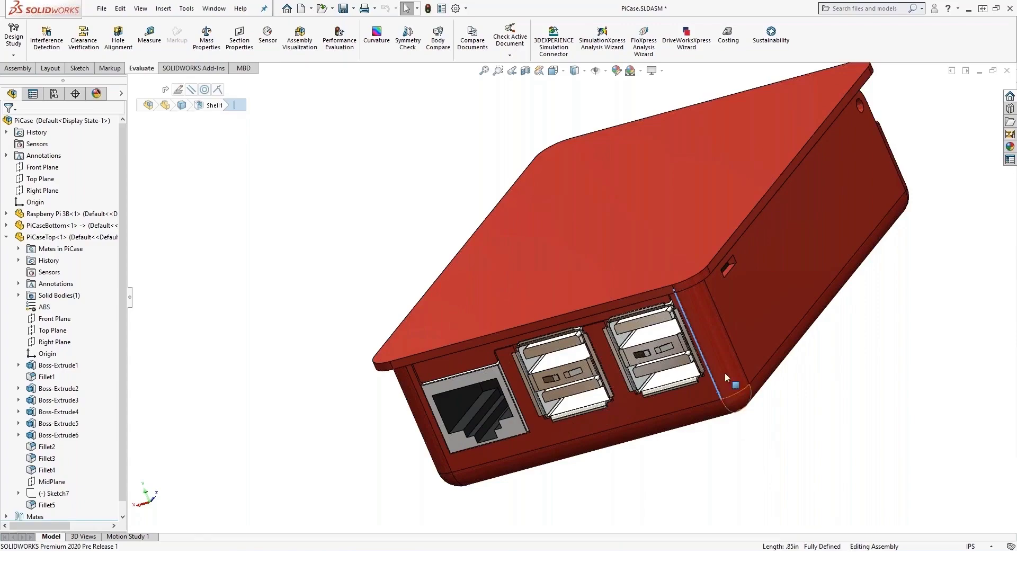
{"action": "left_click", "coordinate": [340, 227]}
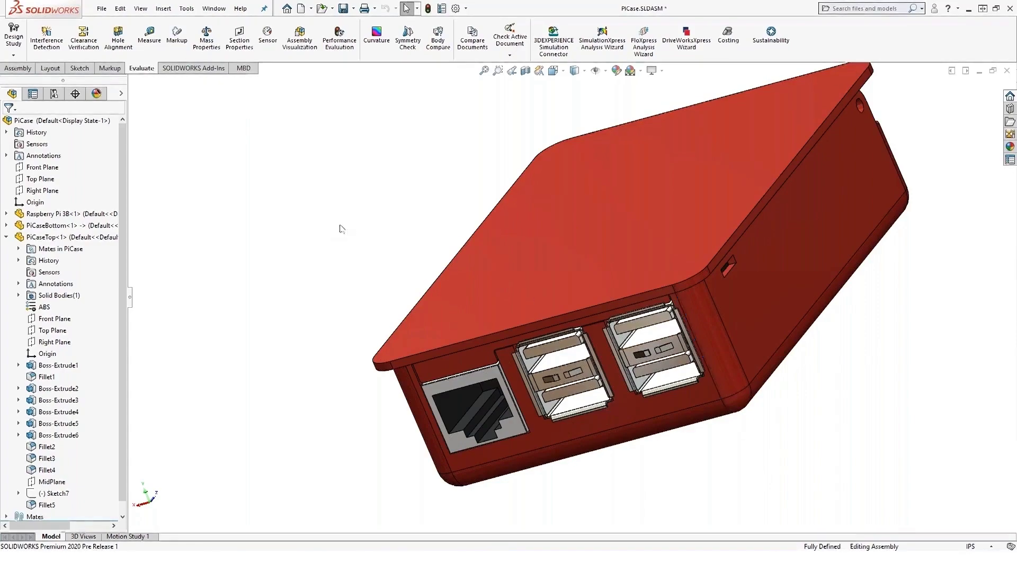
Get Section Properties of the Pi face inside the round hole: area 0.01 in².
{"action": "left_click", "coordinate": [518, 233]}
{"action": "middle_click_drag", "start_coordinate": [429, 261], "coordinate": [500, 228]}
{"action": "scroll", "coordinate": [550, 377], "scroll_direction": "down", "scroll_amount": 10}
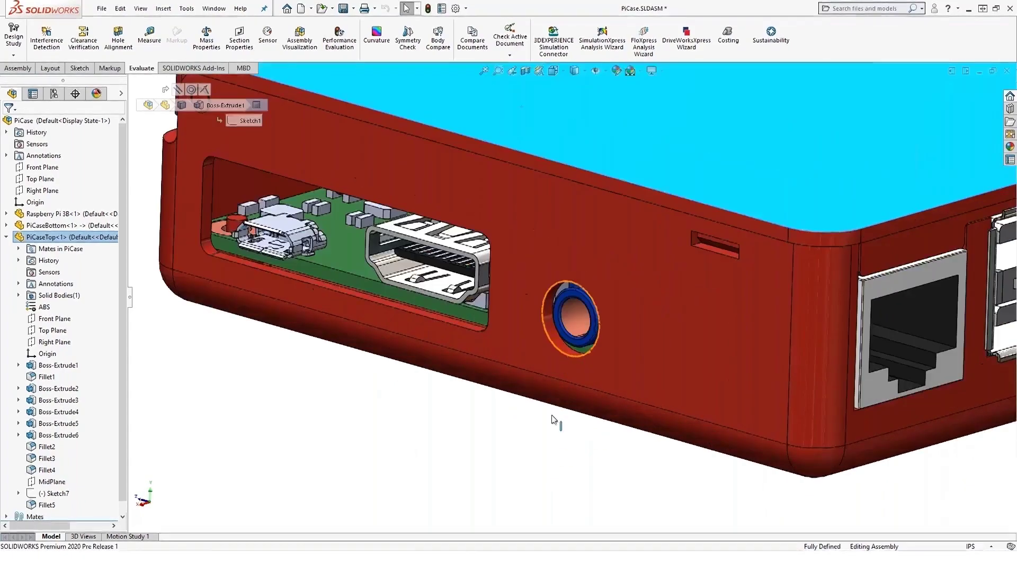
{"action": "key", "text": "Escape"}
{"action": "left_click", "coordinate": [579, 323]}
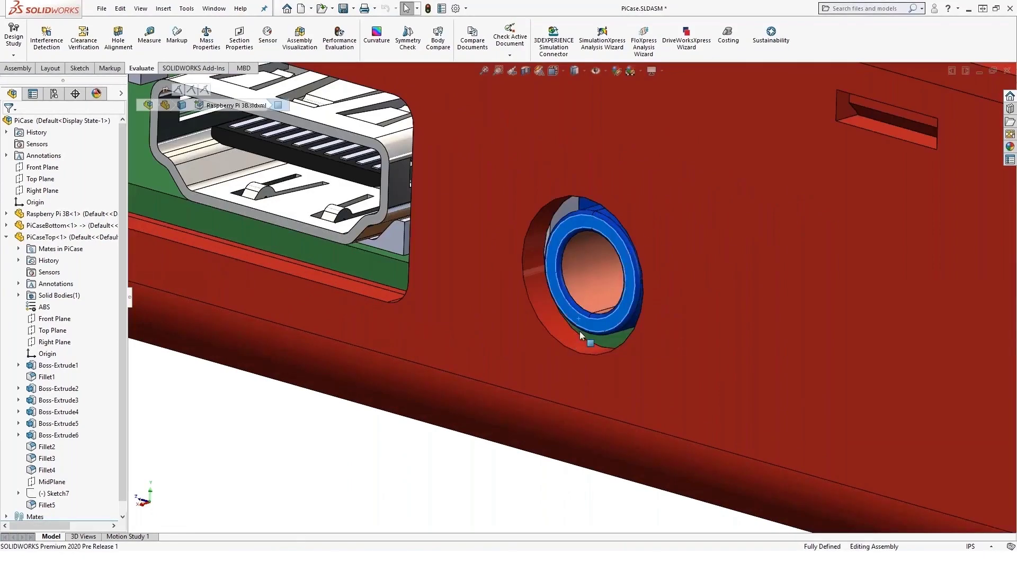
{"action": "scroll", "coordinate": [580, 351], "scroll_direction": "up", "scroll_amount": 3}
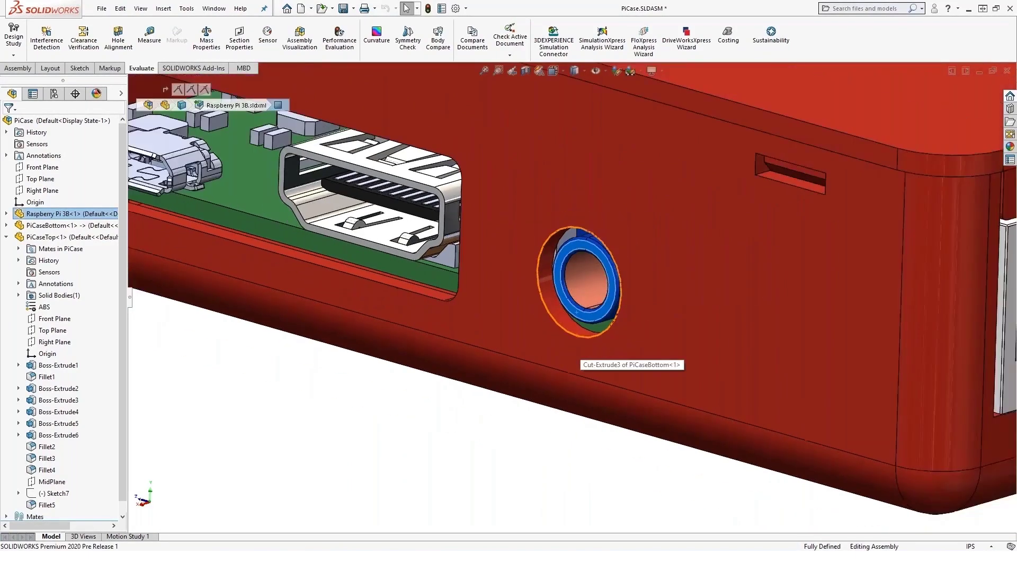
{"action": "left_click", "coordinate": [240, 38]}
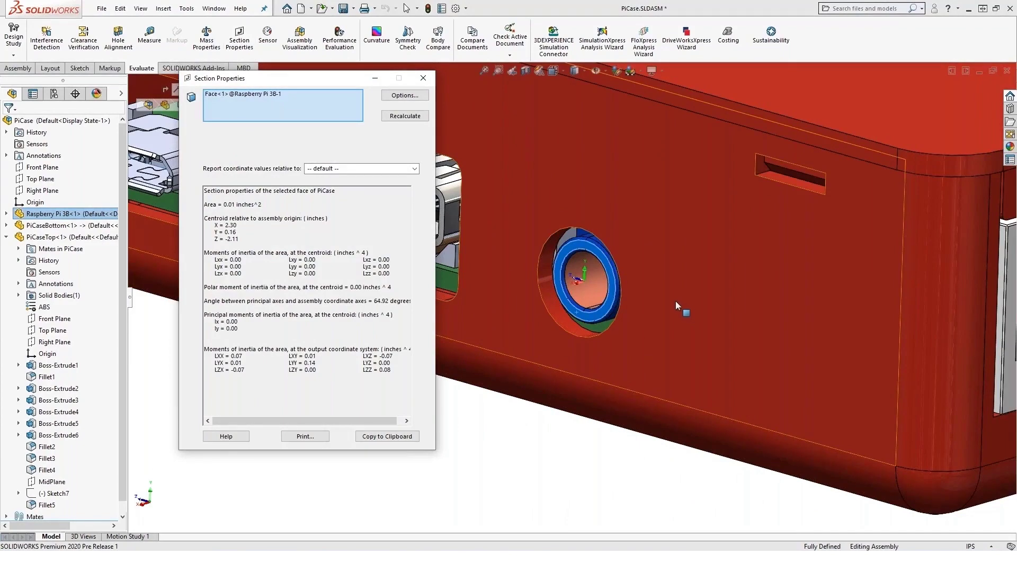
{"action": "left_click", "coordinate": [424, 78]}
{"action": "scroll", "coordinate": [603, 218], "scroll_direction": "up", "scroll_amount": 5}
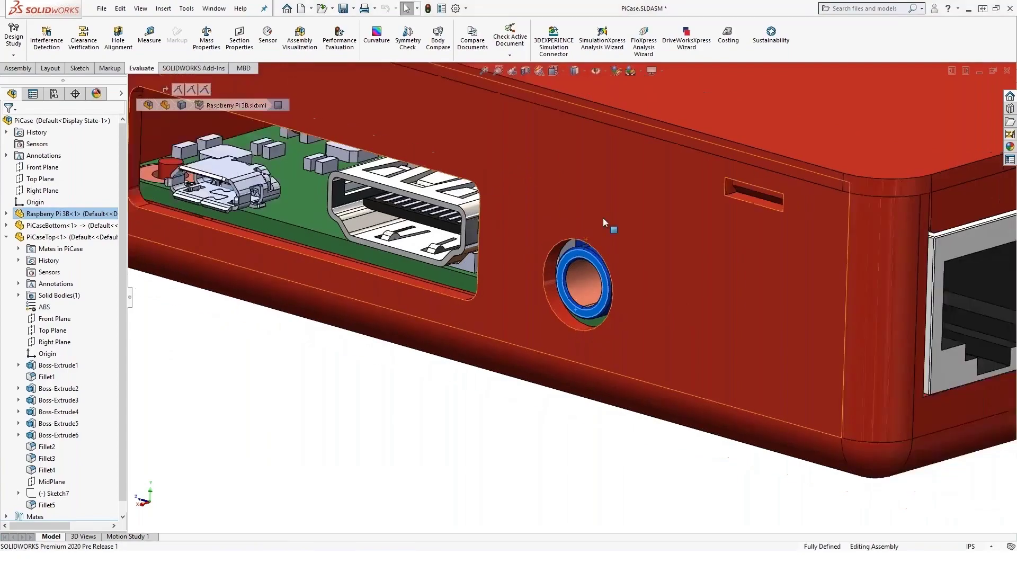
{"action": "scroll", "coordinate": [783, 182], "scroll_direction": "up", "scroll_amount": 3}
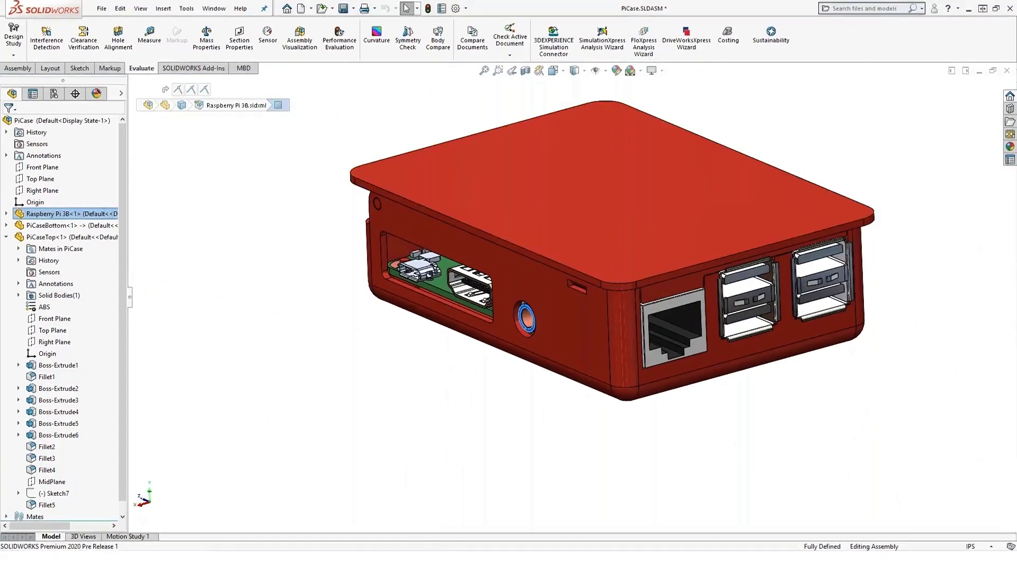
{"action": "left_click", "coordinate": [206, 40]}
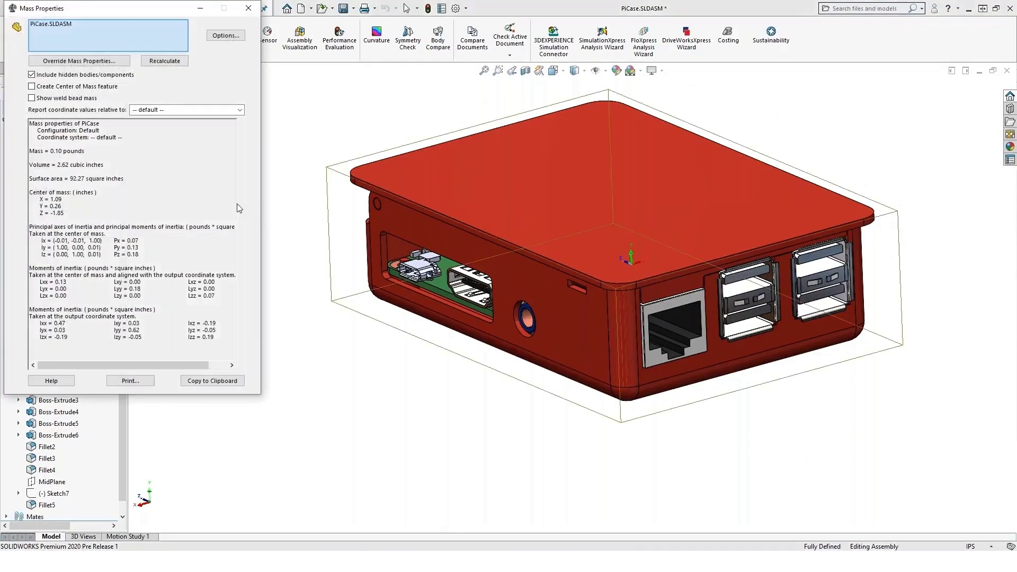
{"action": "left_click", "coordinate": [247, 8]}
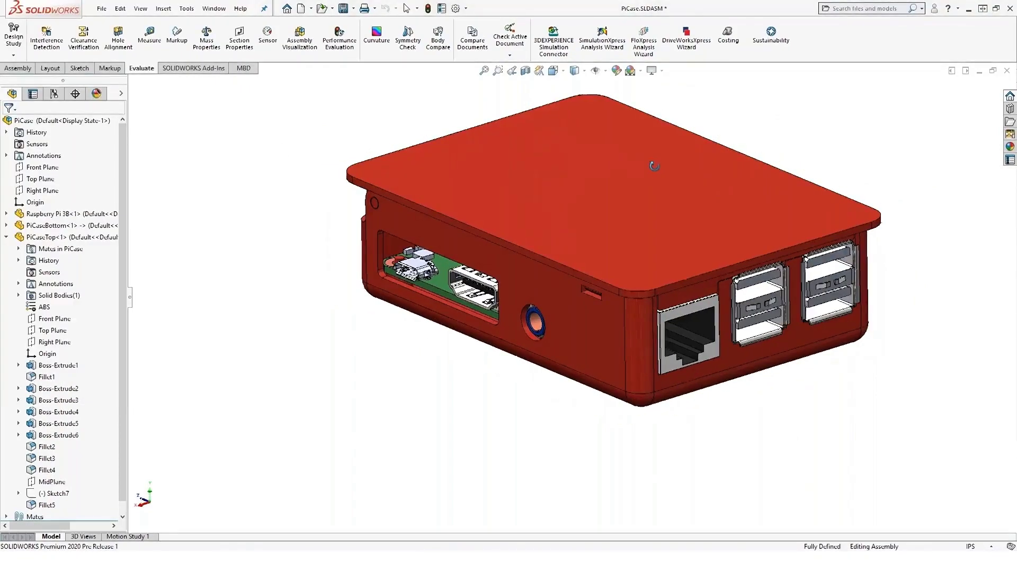
{"action": "middle_click_drag", "start_coordinate": [654, 166], "coordinate": [749, 188]}
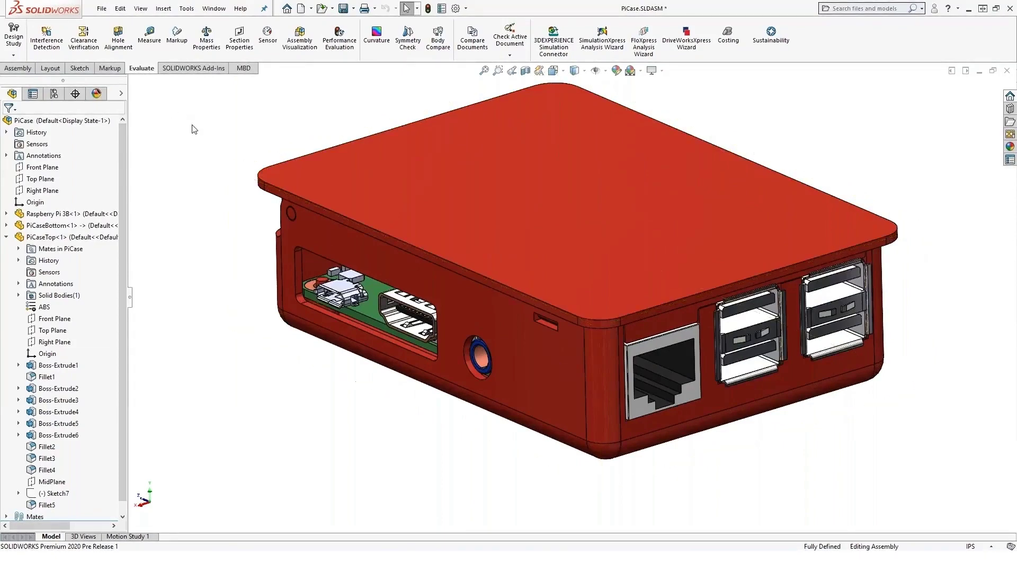
{"action": "middle_click_drag", "start_coordinate": [210, 126], "coordinate": [225, 125]}
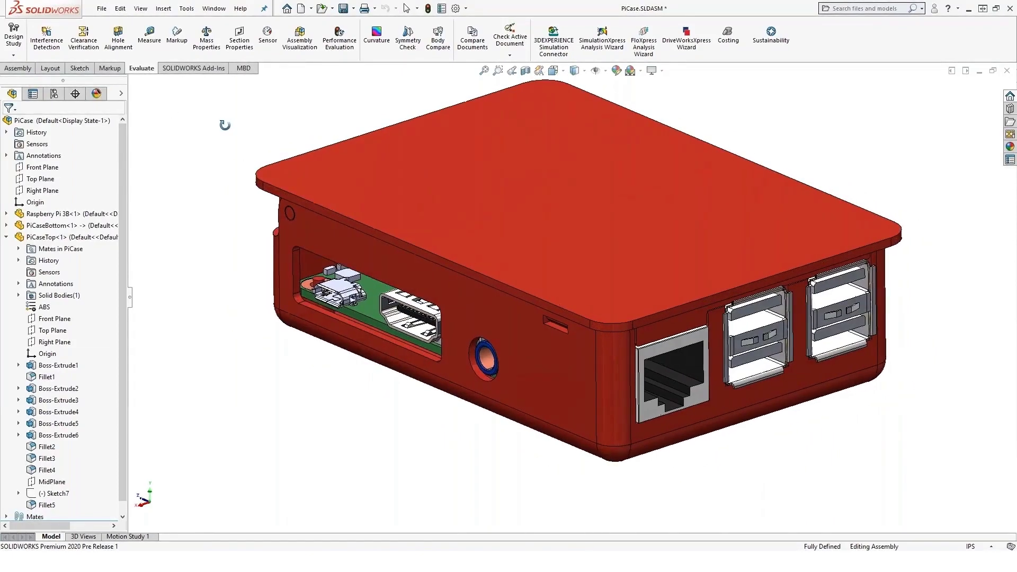